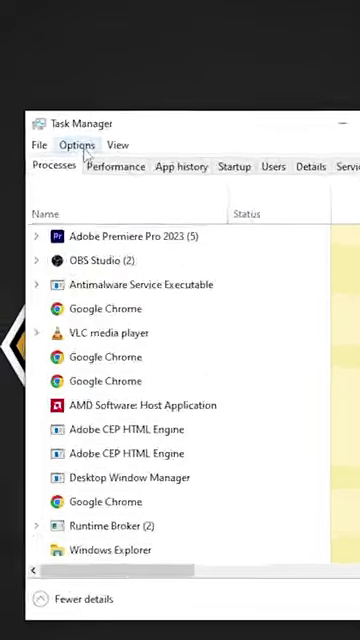
- Show Task Manager's Options menu with Always on top and Minimise on use
click(77, 145)
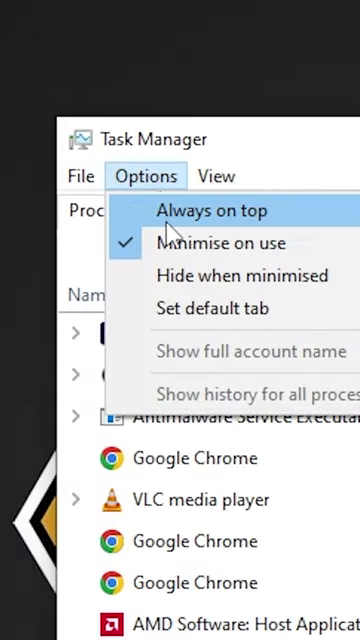